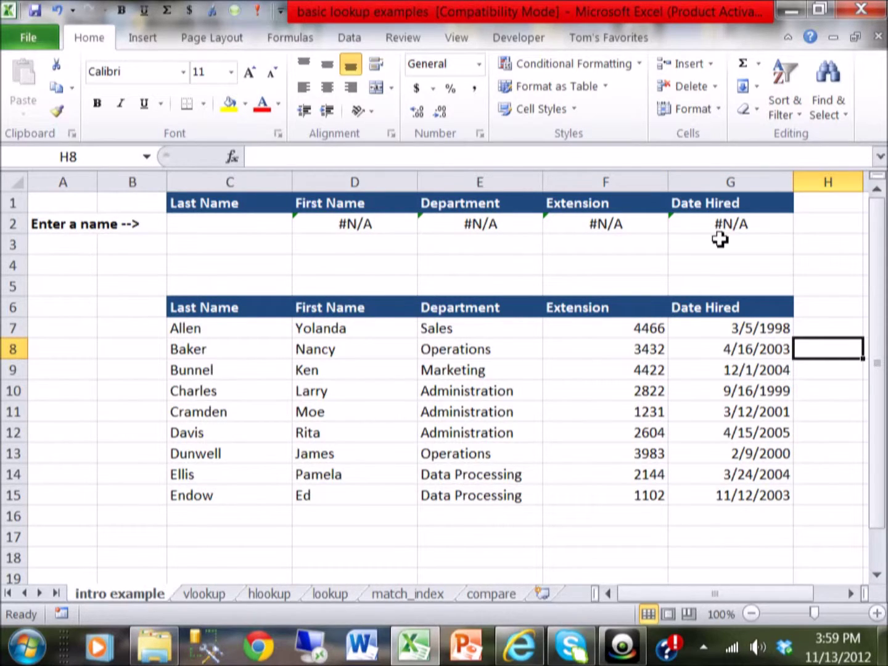
- Enter the last name listed in C8 into the lookup cell C2 on the intro example sheet
click(204, 219)
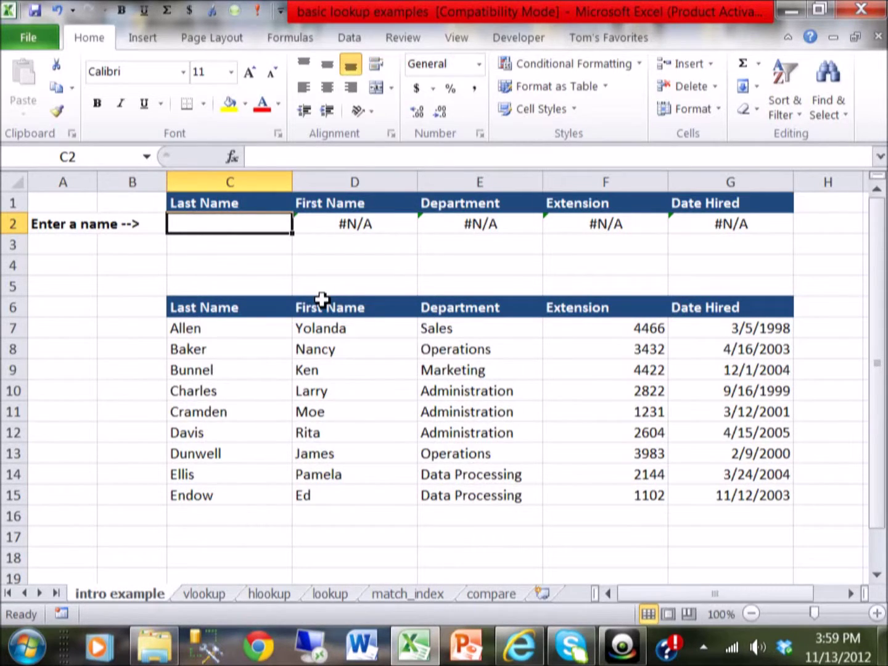
text(B)
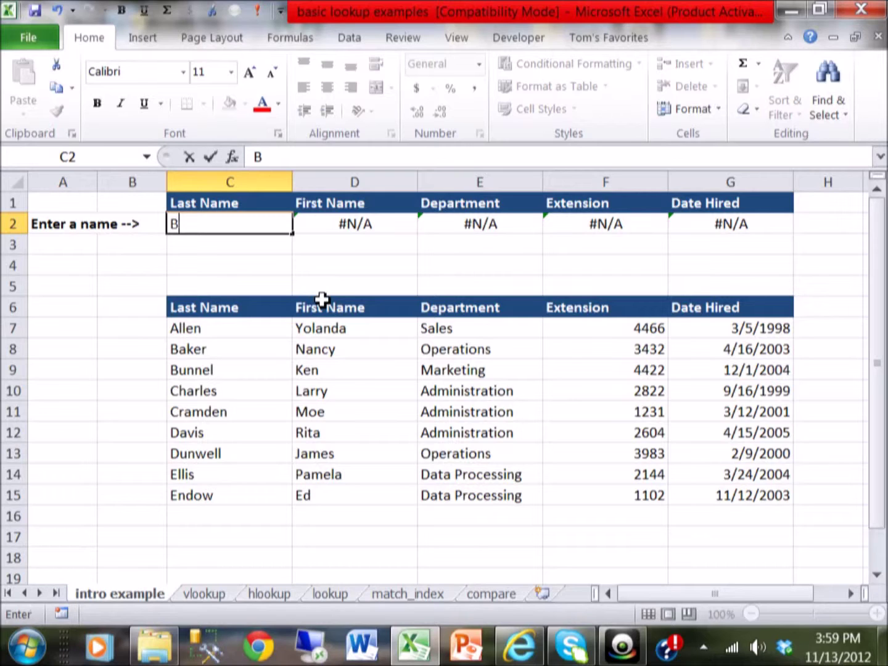
key(Caps_Lock)
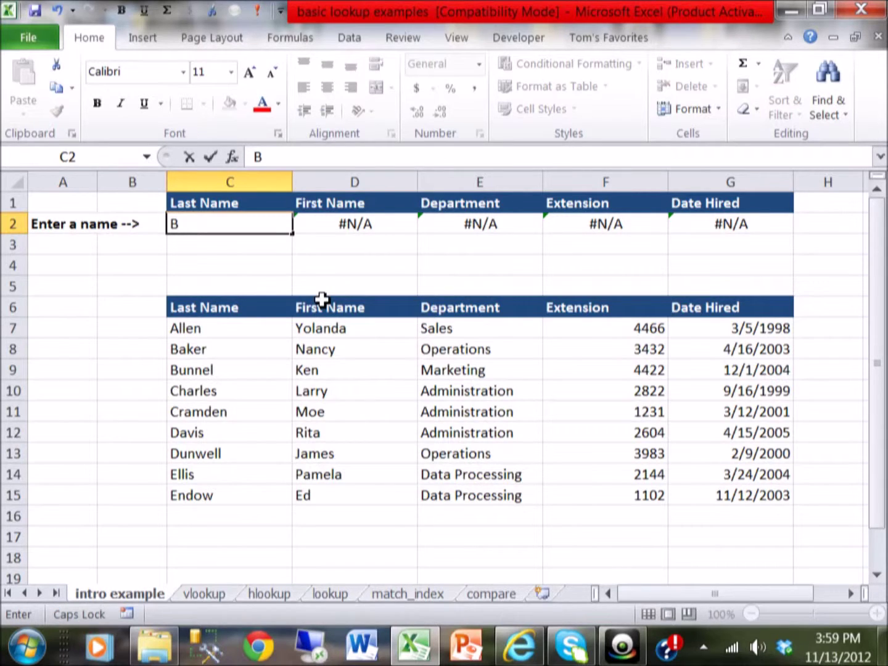
key(Caps_Lock)
text(ak)
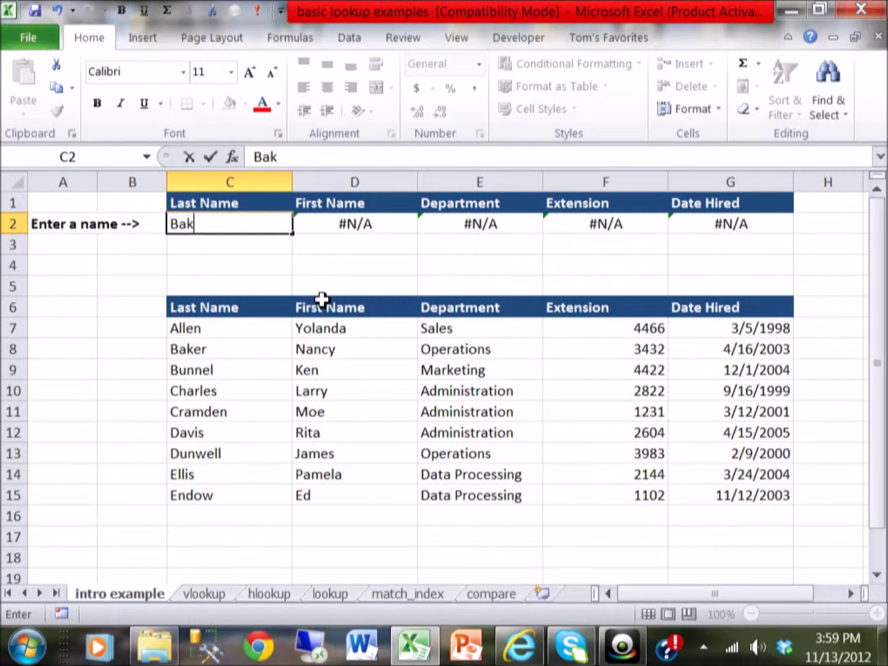
text(er)
key(Return)
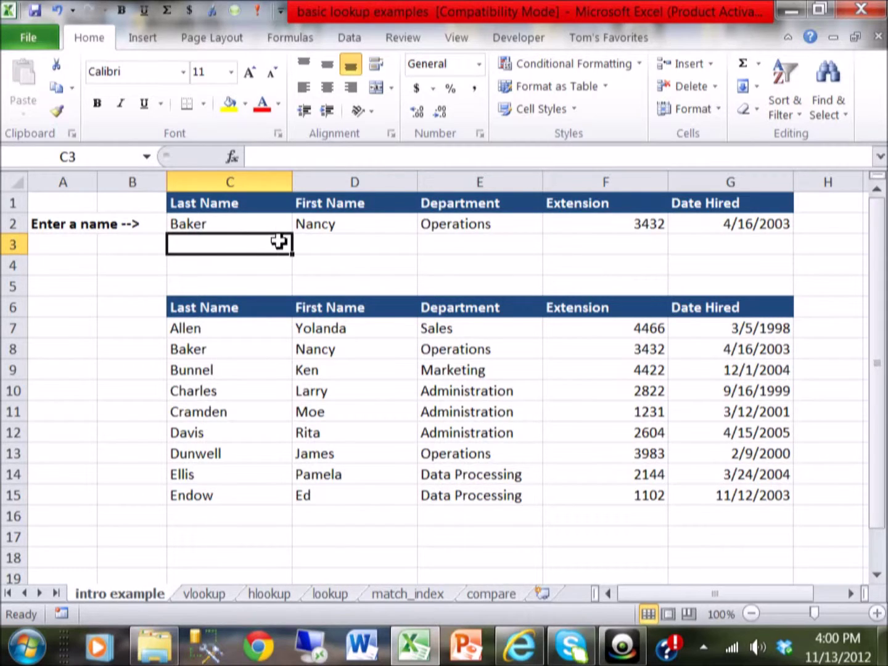
- Examine the lookup value and table array arguments of the VLOOKUP formula in D2 against the matching record in row 8
click(322, 227)
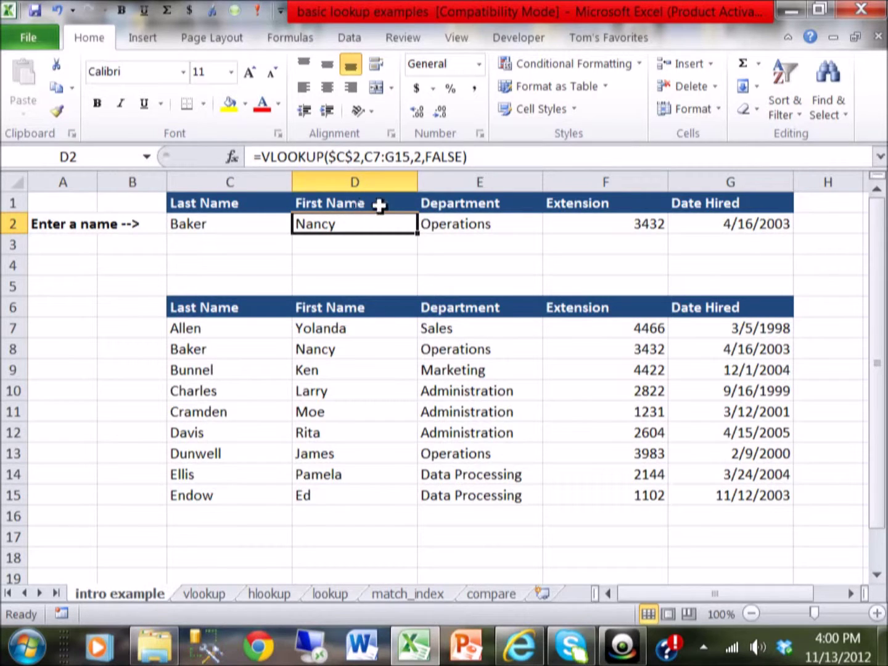
click(382, 157)
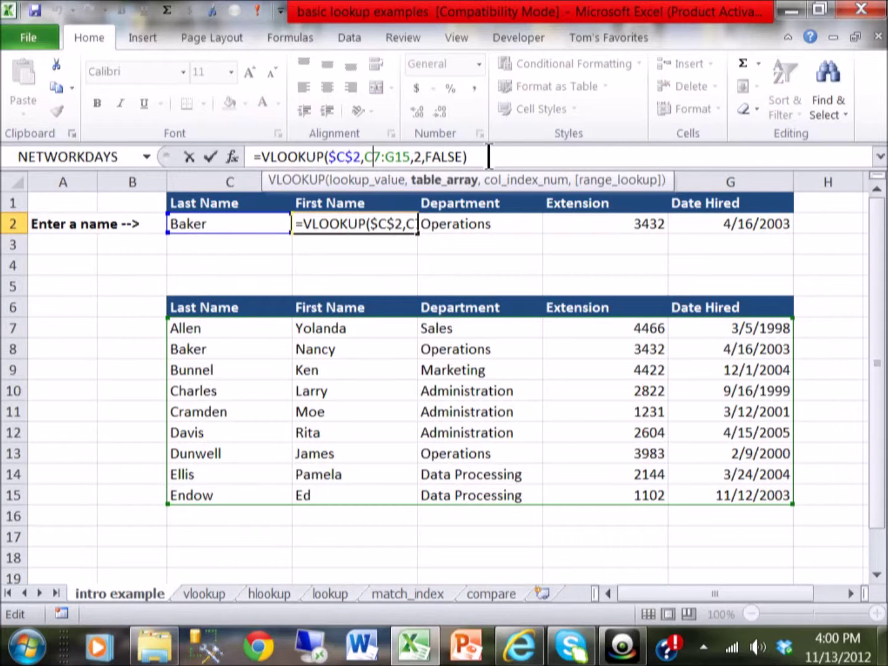
click(354, 157)
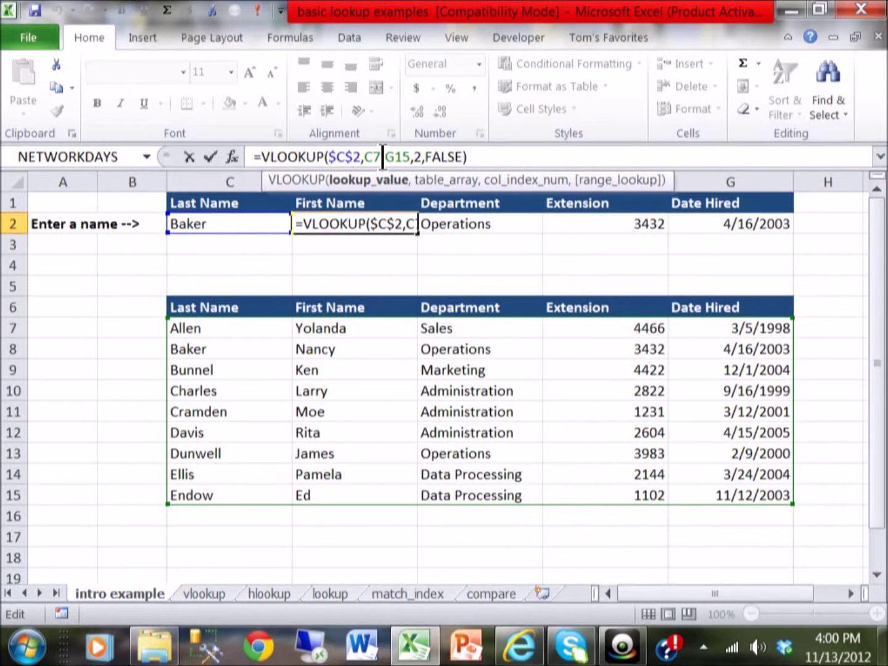
click(383, 157)
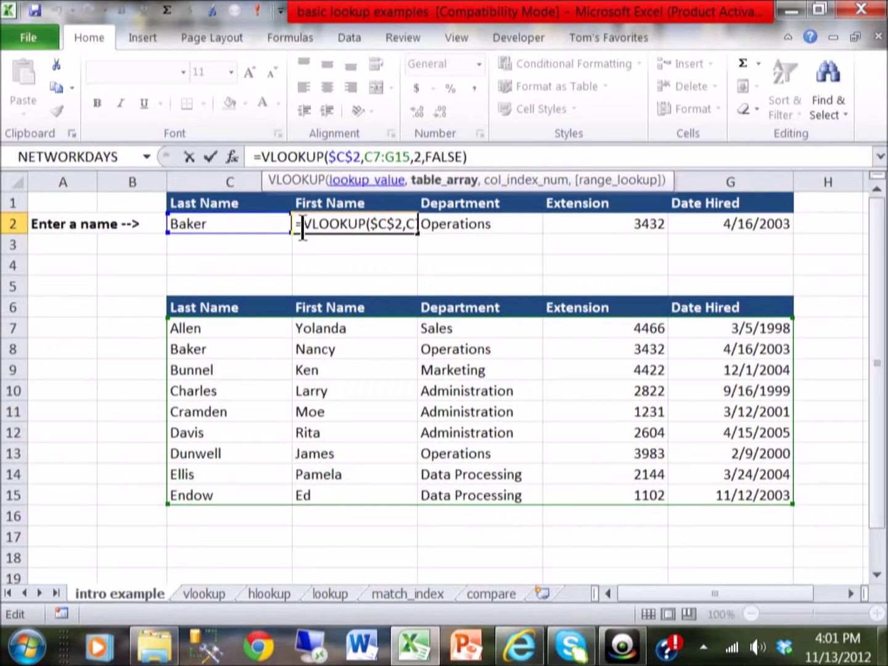
click(196, 350)
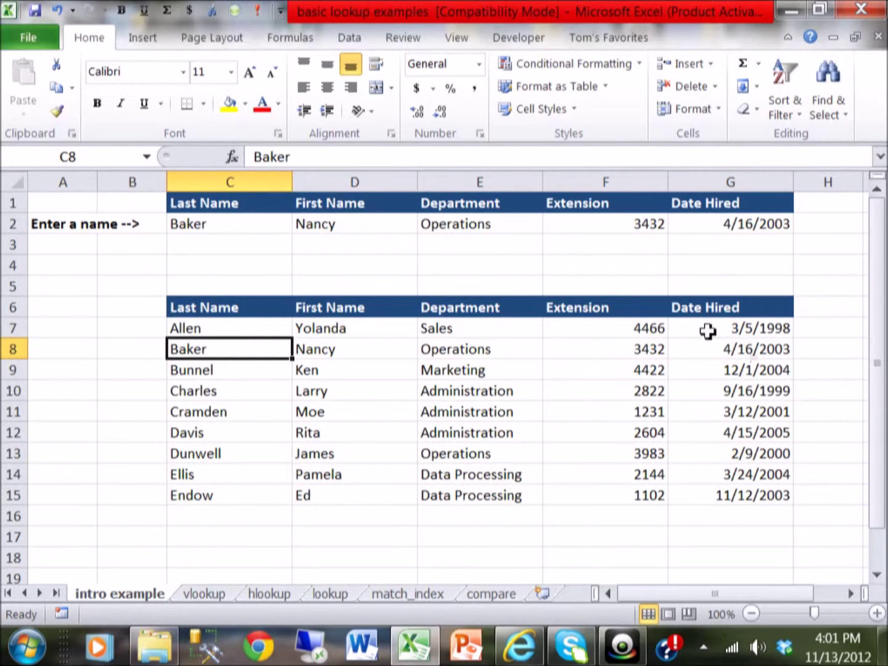
click(331, 351)
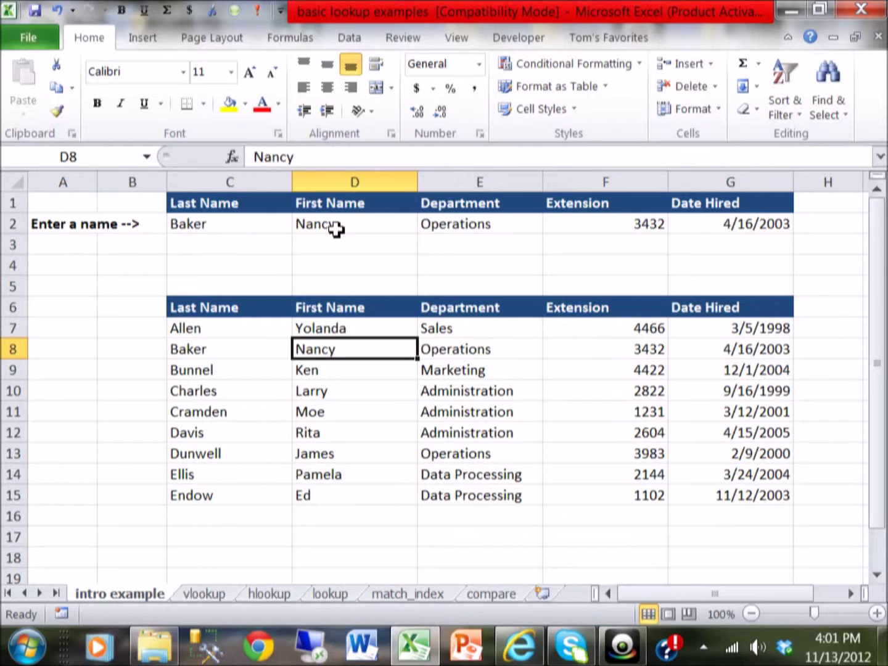
click(335, 230)
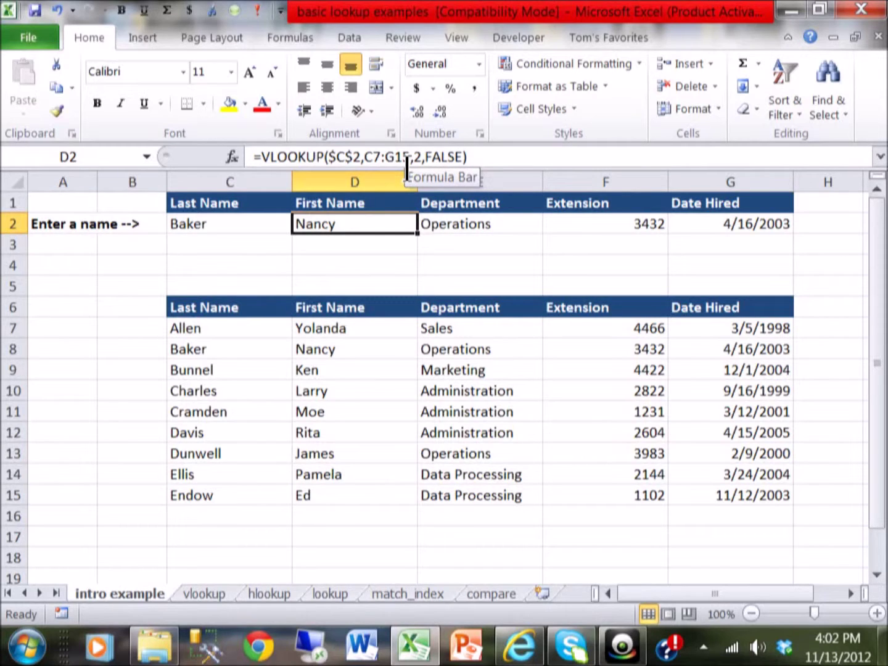
- Change the lookup entry in C2 to "Bakery" and check the First Name formula in D2
click(254, 225)
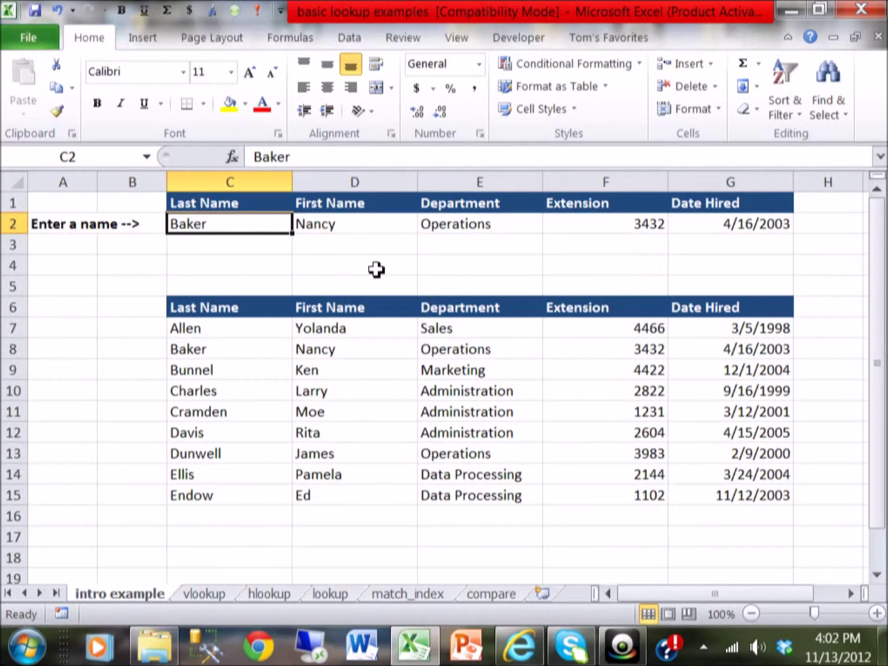
text(Bake)
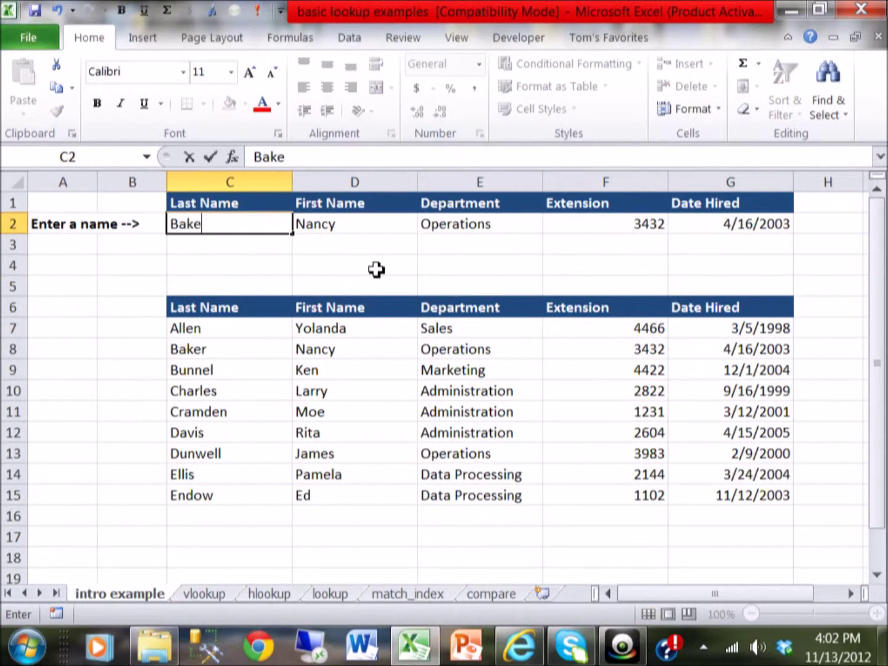
text(ry)
key(Return)
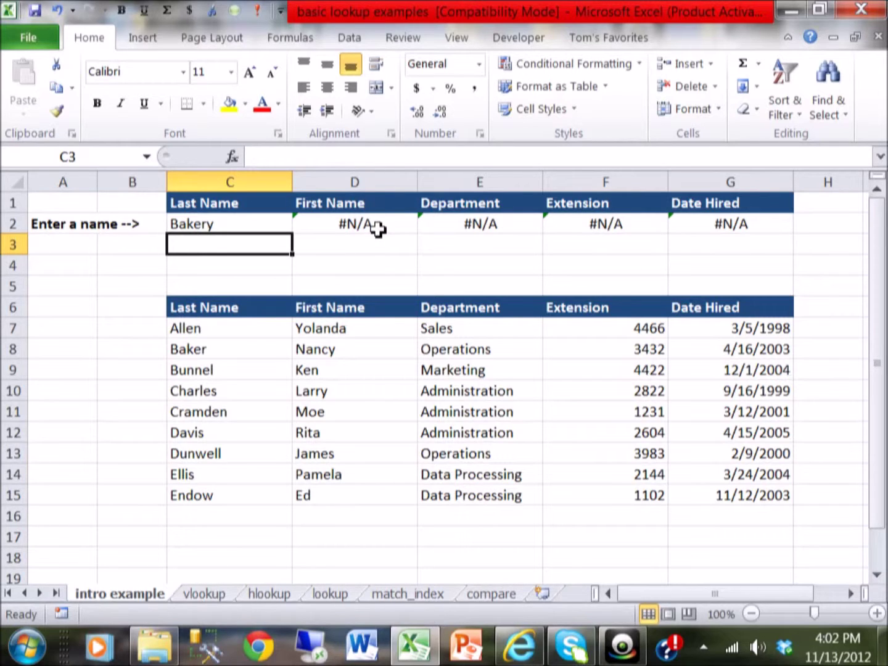
click(357, 224)
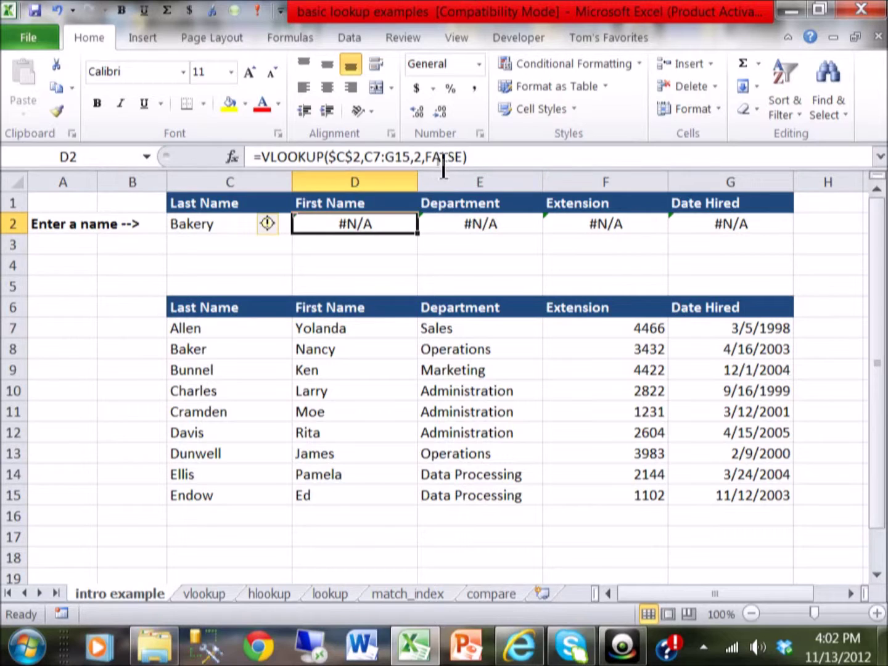
- Replace the unlisted entry in C2 with the last name from C8
click(221, 222)
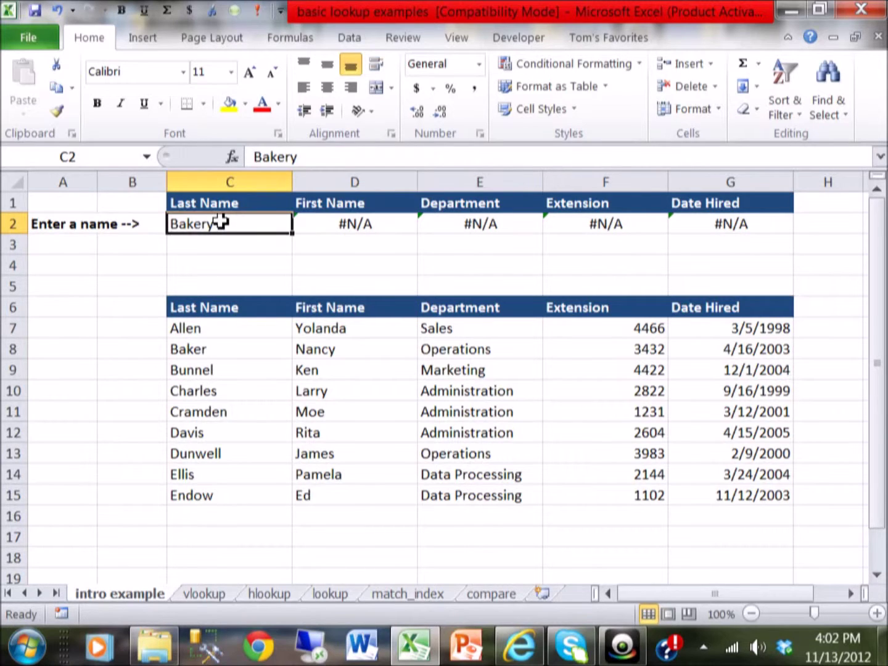
text(Baker)
key(Return)
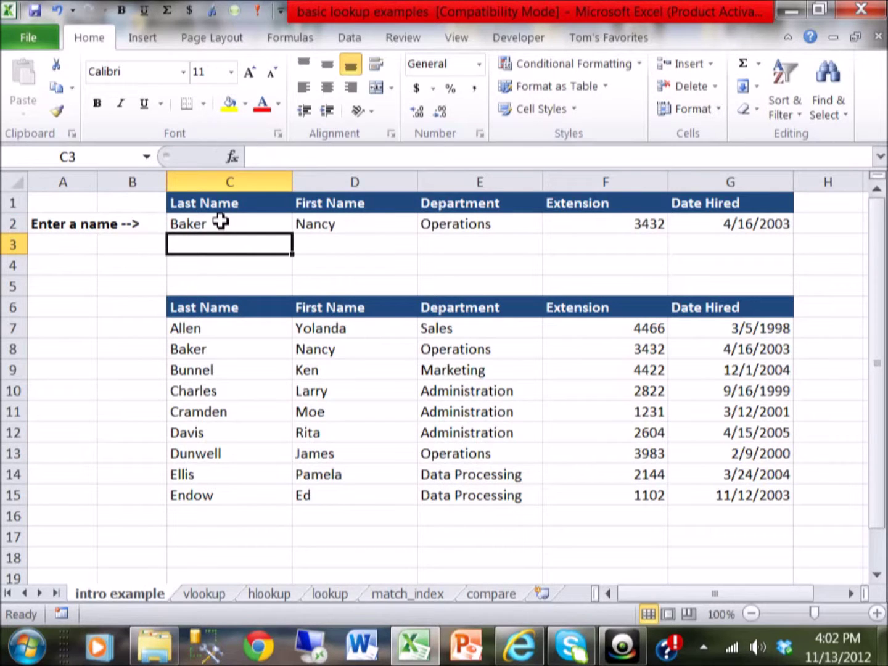
- Examine the column index and range lookup arguments in D2, and compare the VLOOKUP formulas in E2, F2 and G2
click(332, 225)
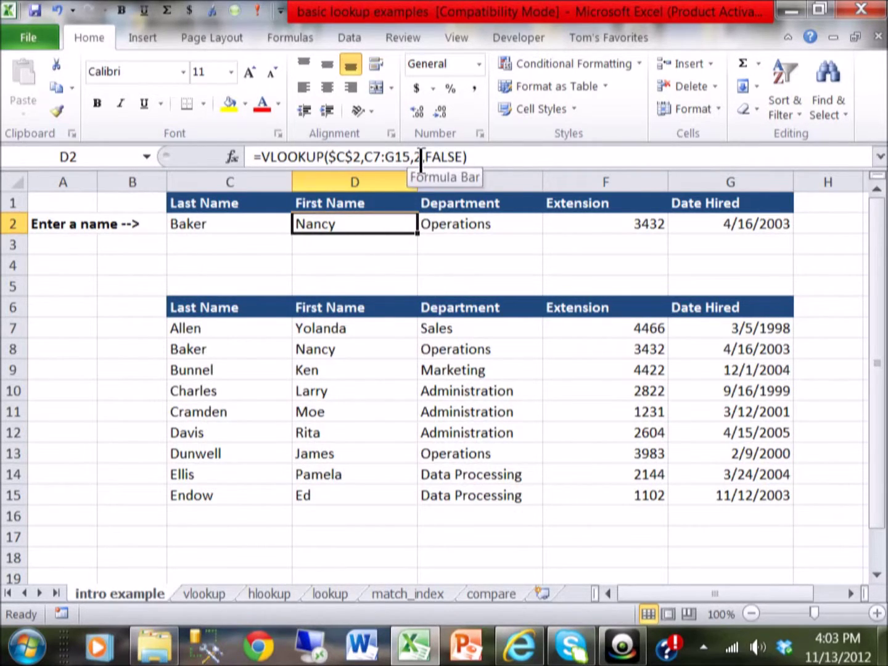
click(420, 158)
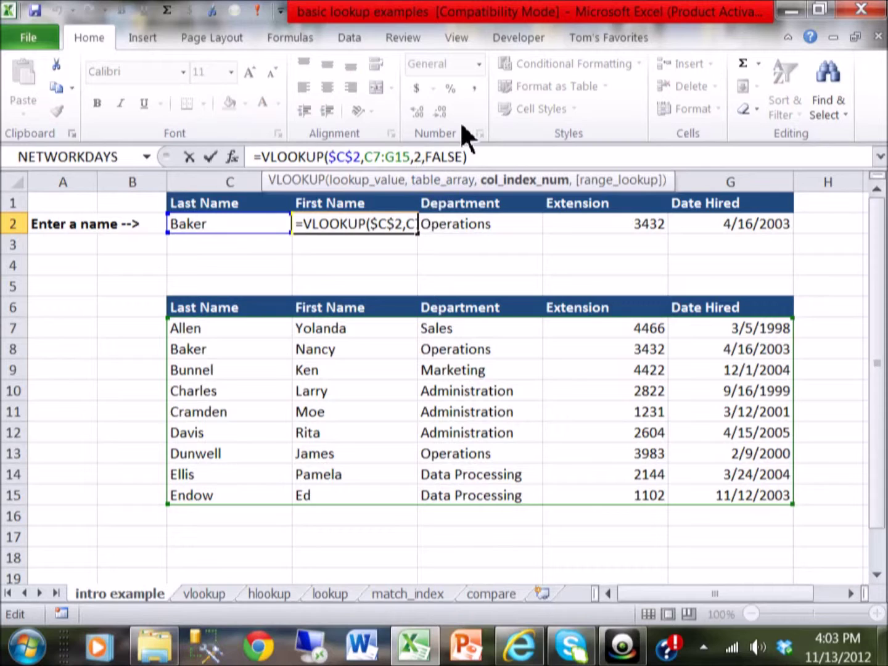
click(460, 159)
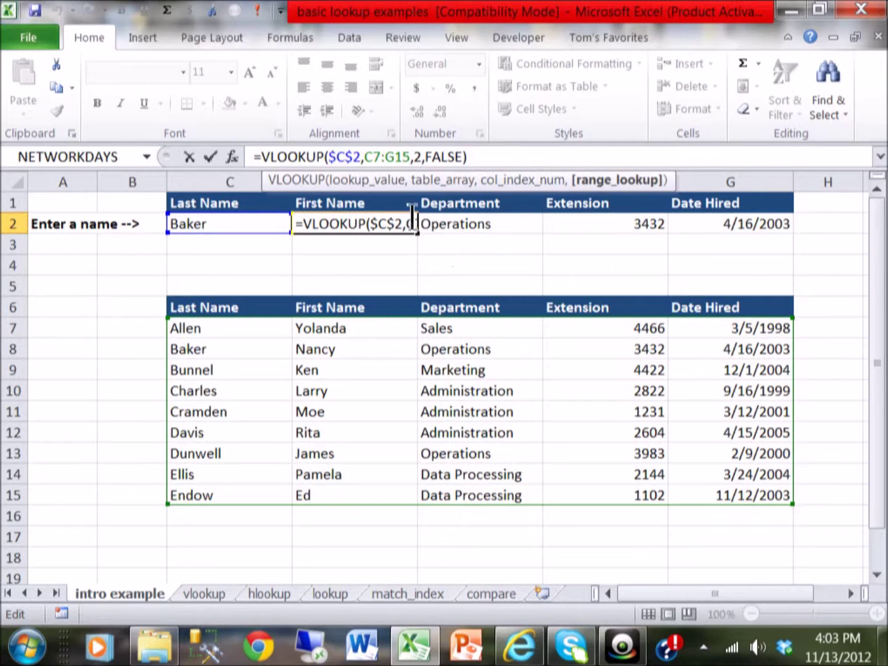
click(454, 222)
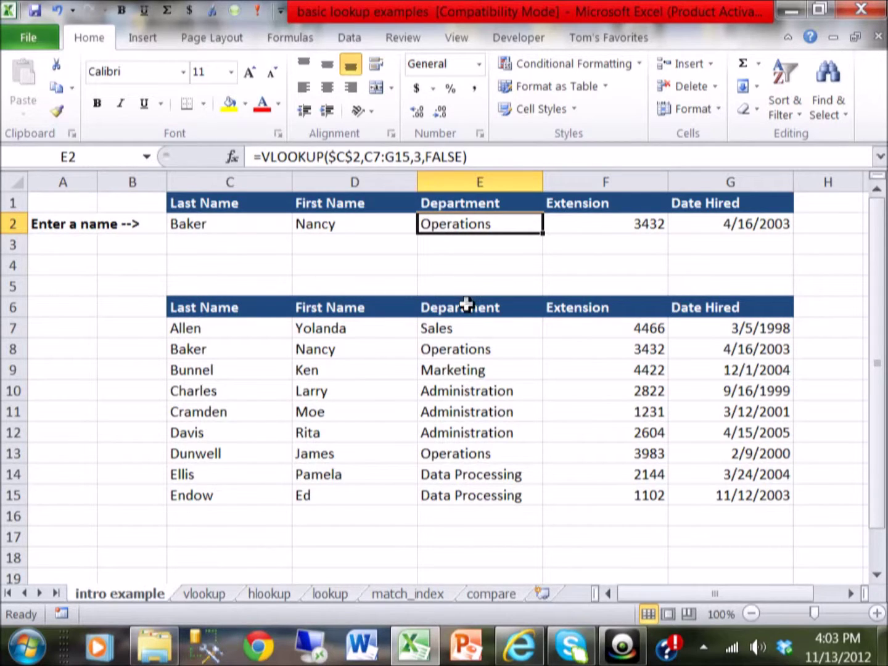
click(636, 226)
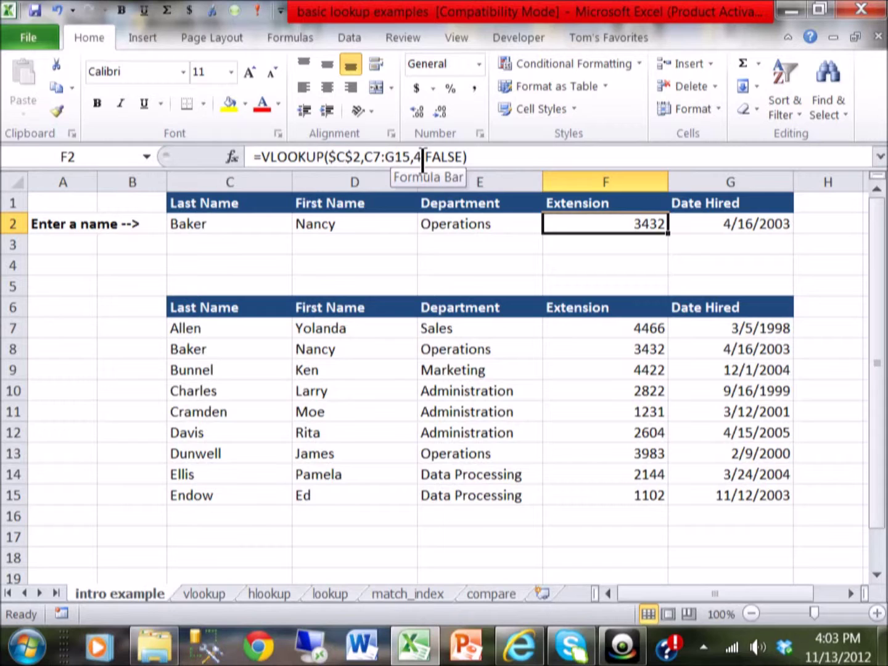
click(740, 224)
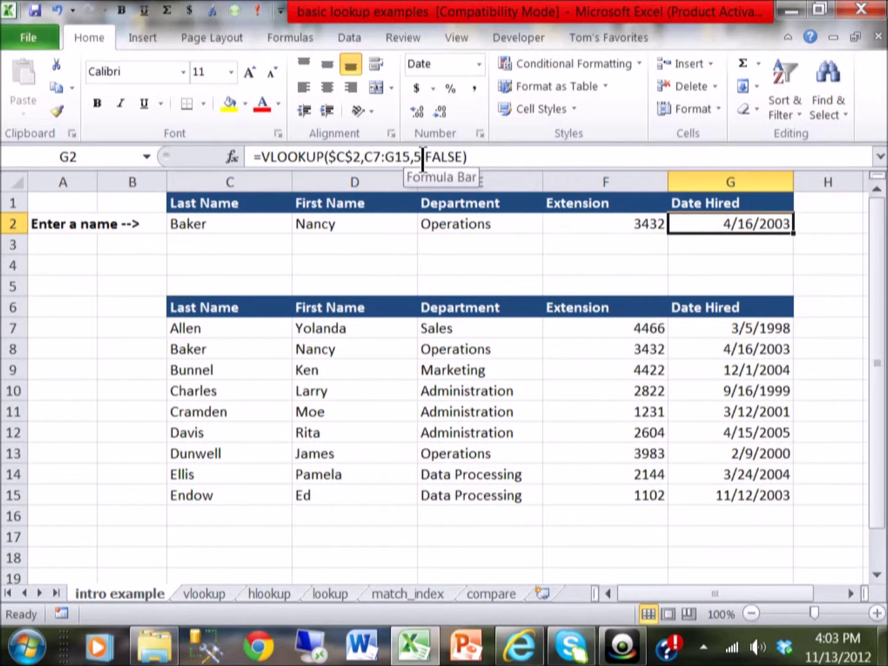
- Set the lookup cell C2 to the last name listed in C14
click(224, 221)
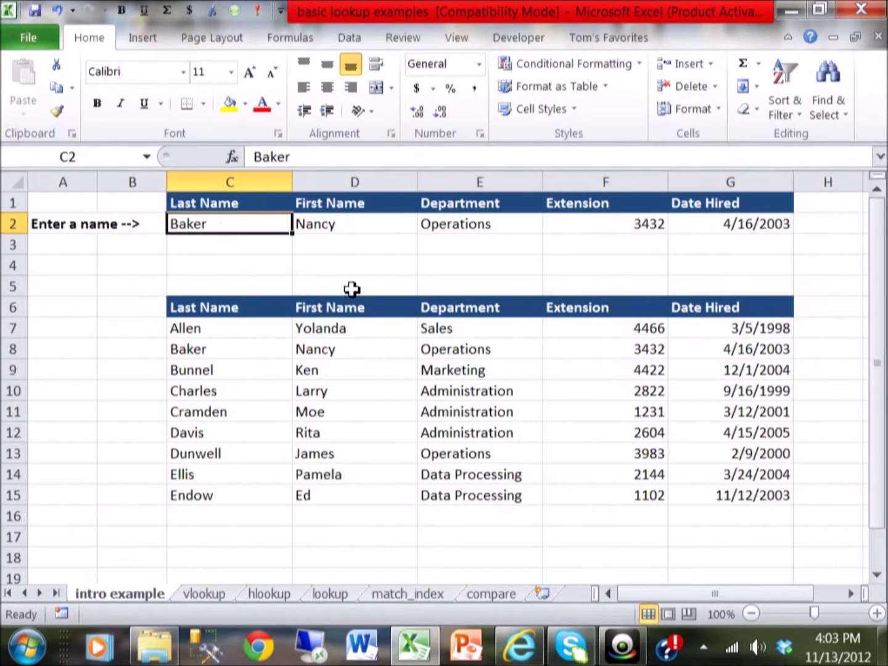
text(Eliis)
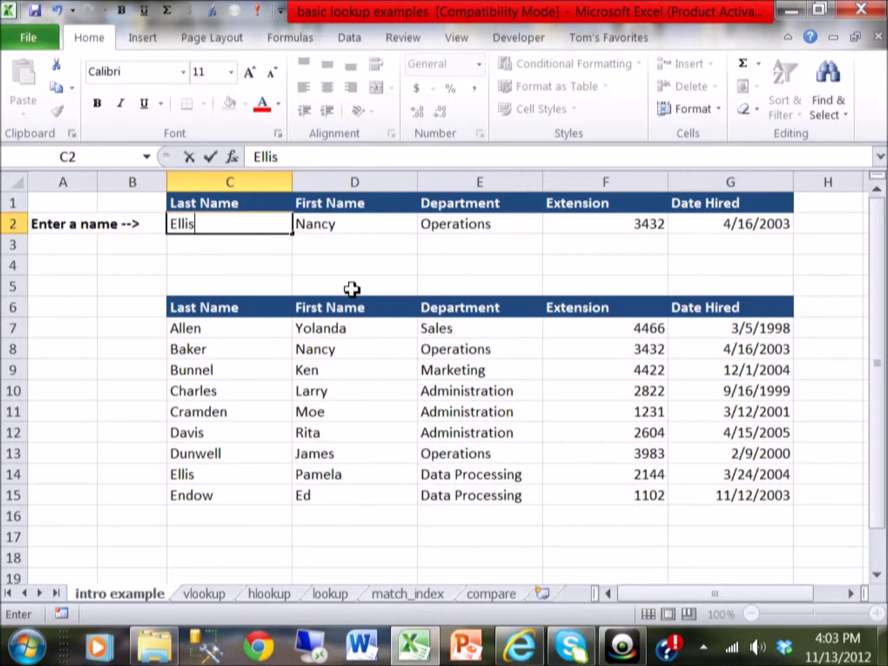
key(Return)
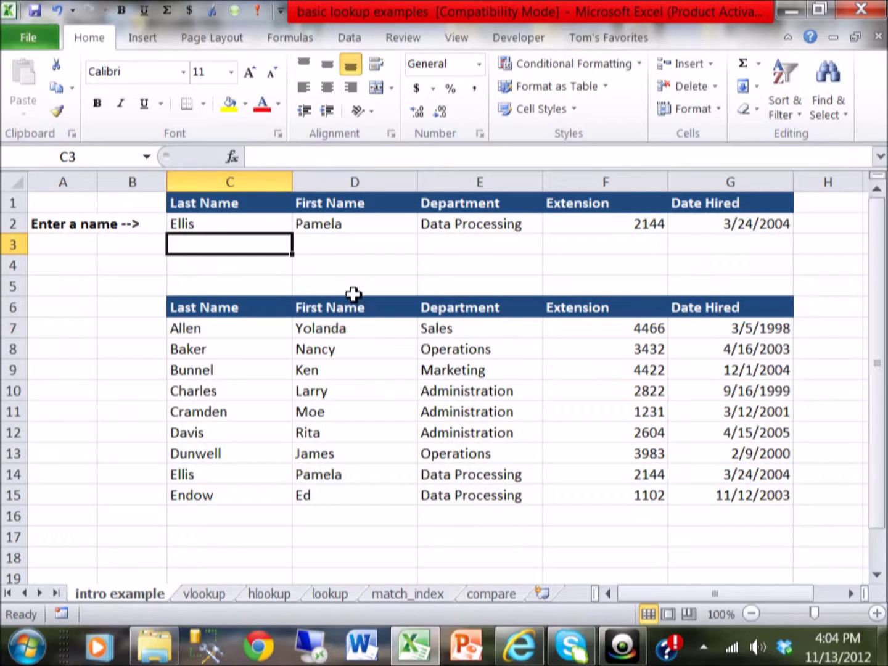
- On the vlookup sheet, set the income in B2 to 30000 and check the matching bracket's lower limit in D4
click(203, 594)
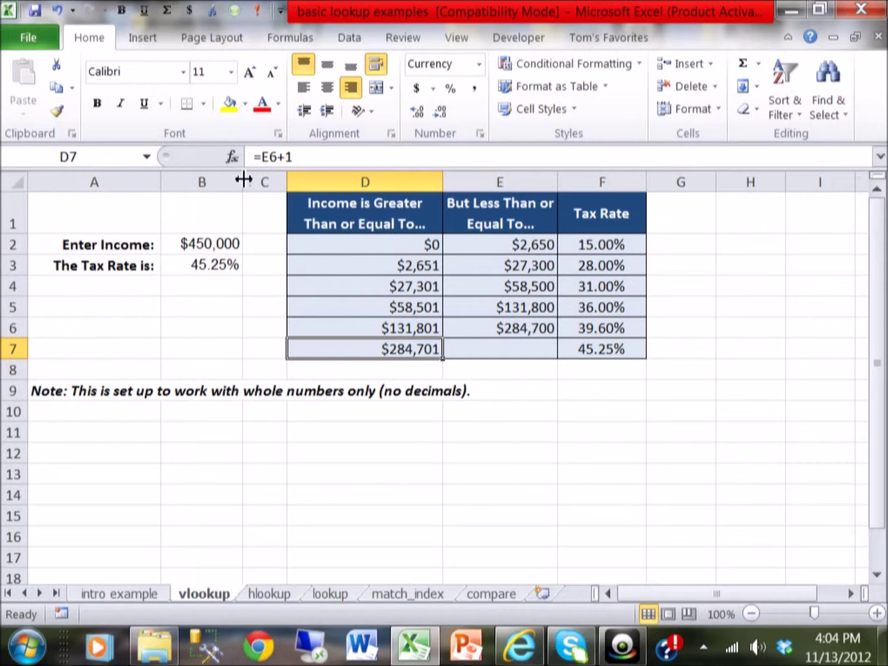
click(192, 248)
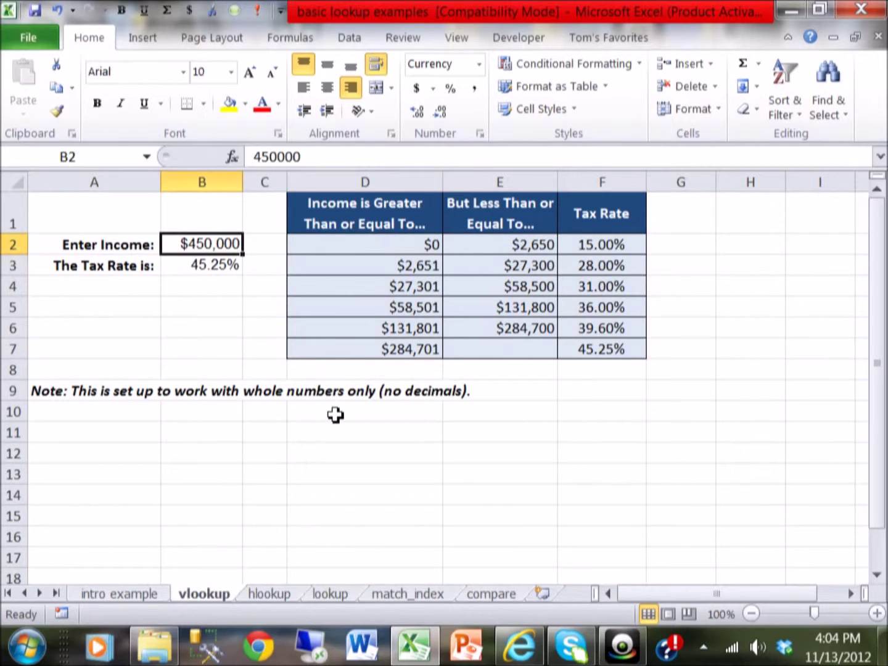
text(300)
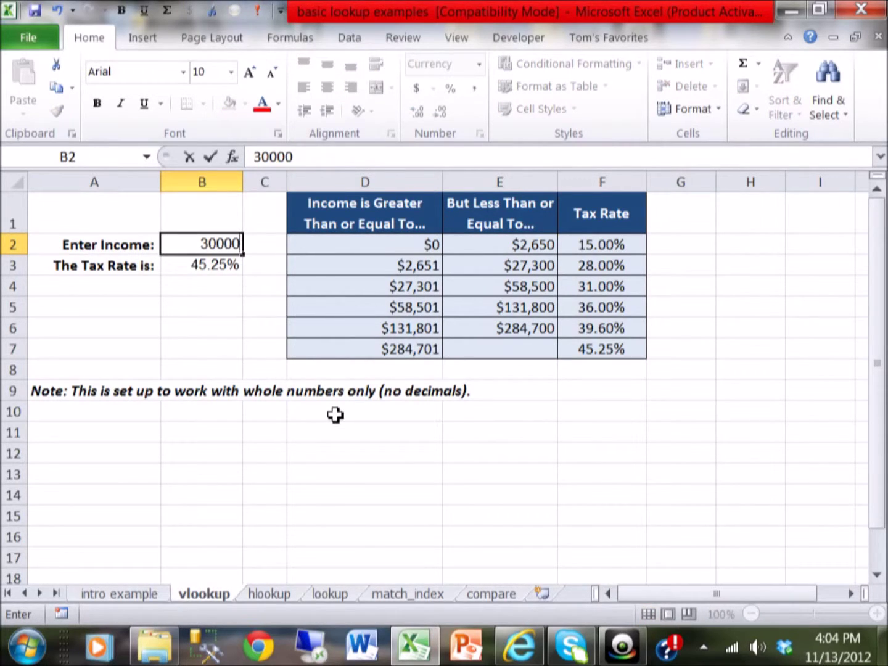
key(Return)
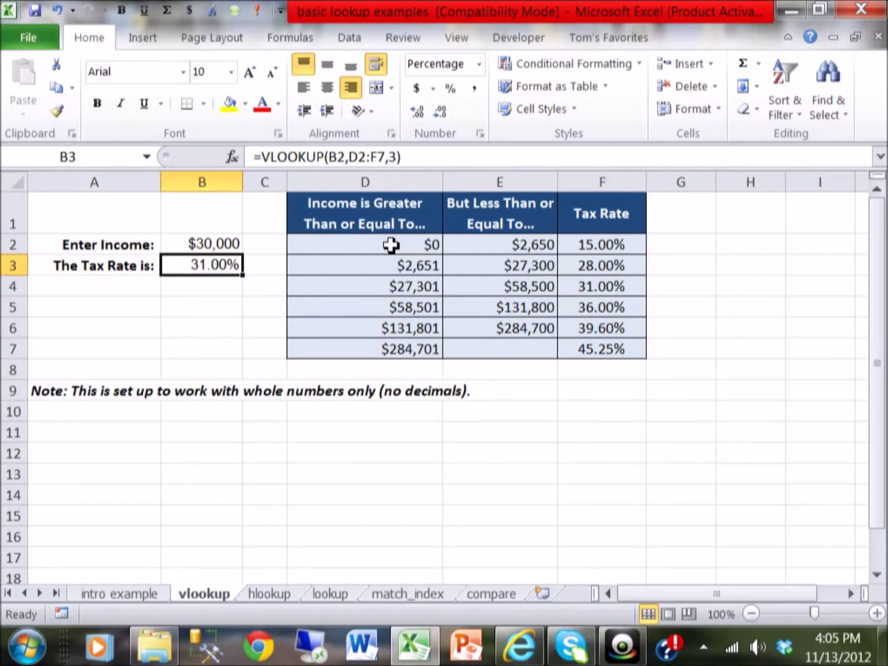
click(413, 281)
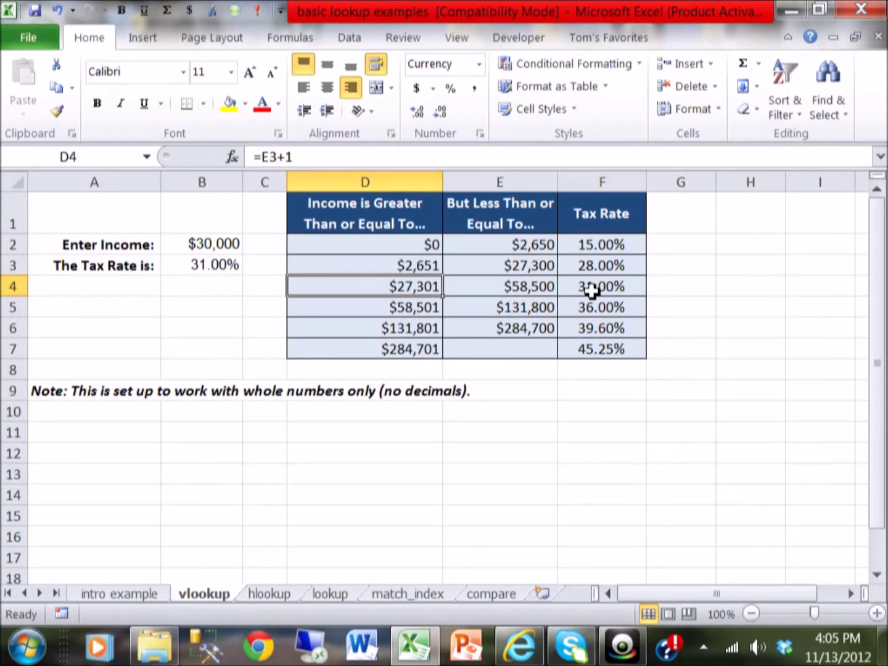
- Set the income in B2 to 40000 for the tax rate lookup
click(220, 237)
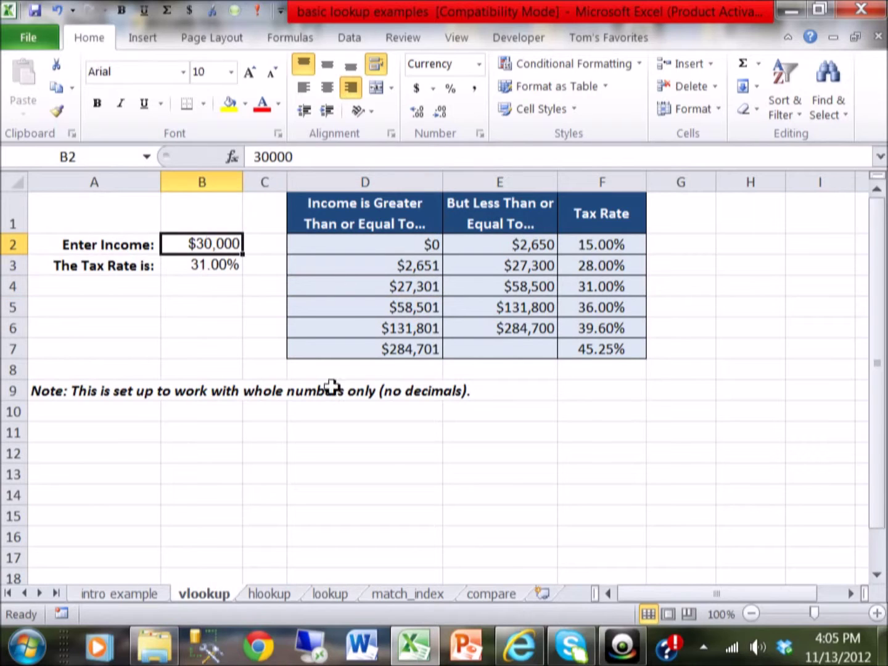
text(400)
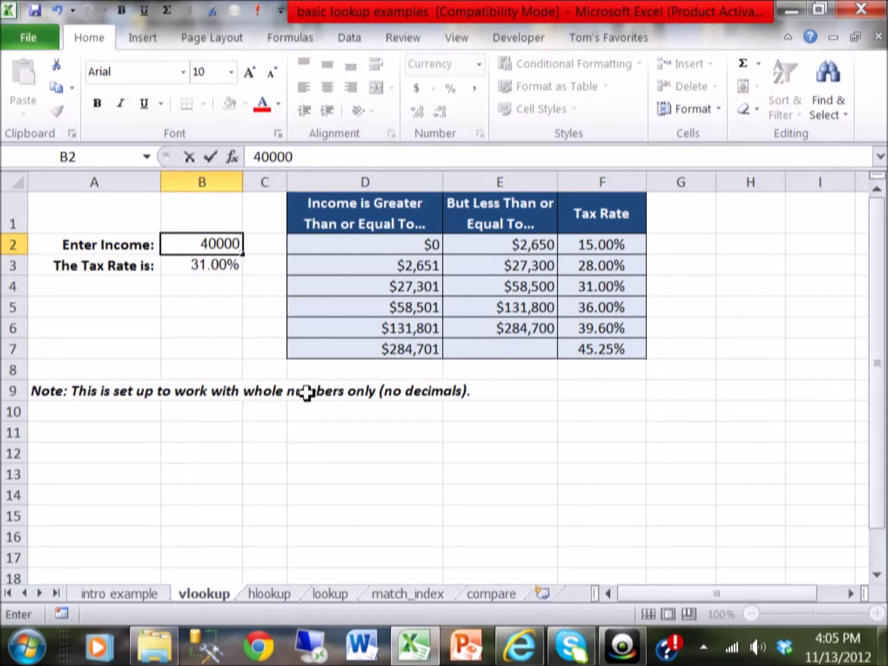
key(Return)
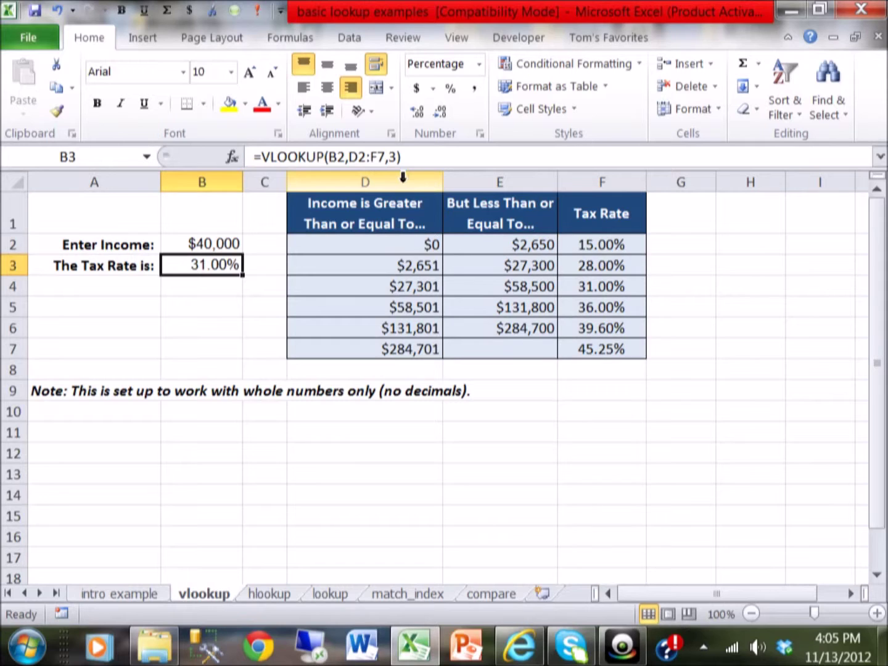
- Set the income in B2 to 60000 to look up its tax rate
click(223, 246)
text(60000)
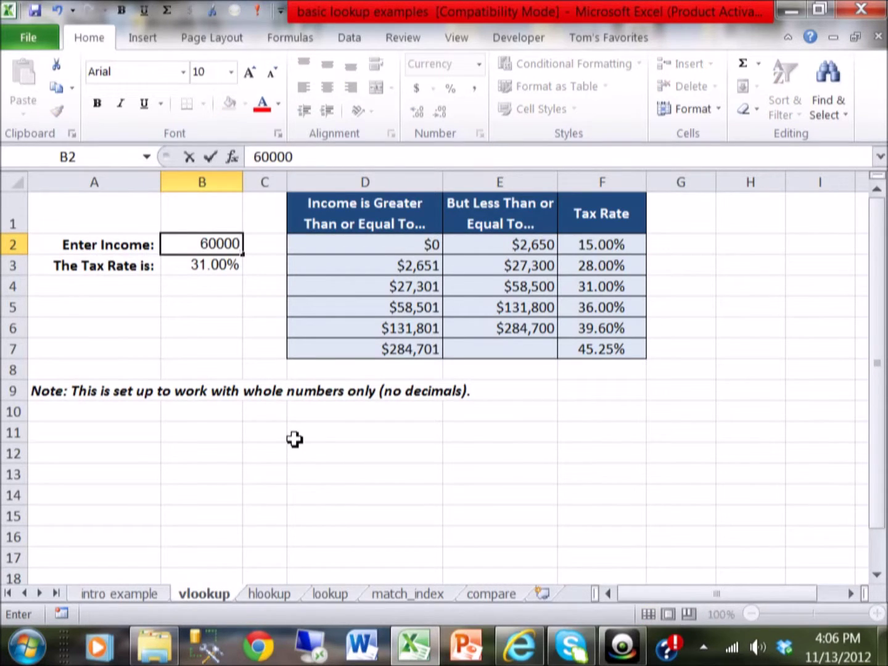
key(Return)
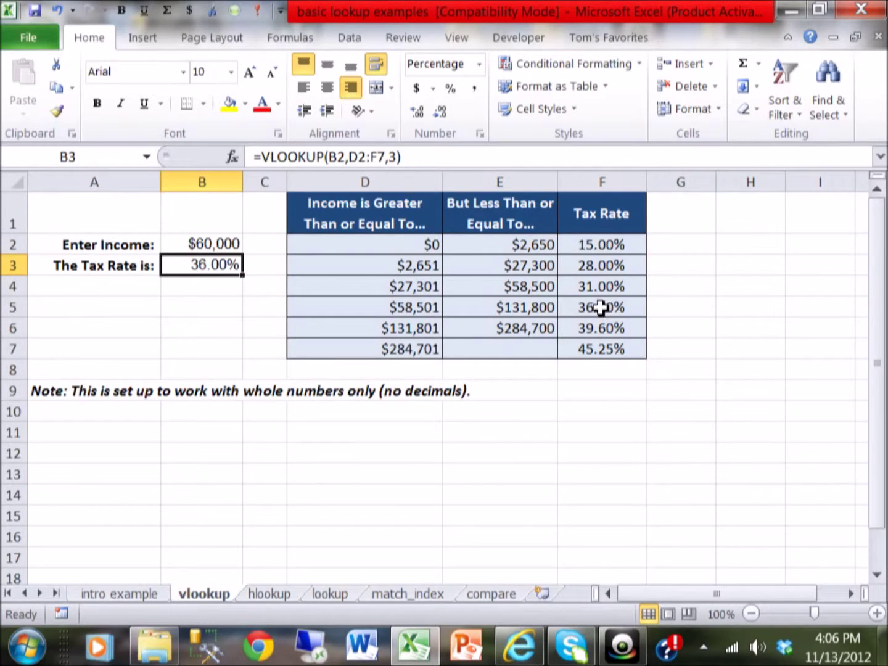
- Set the income in B2 to 450000 to test the highest tax bracket
click(215, 243)
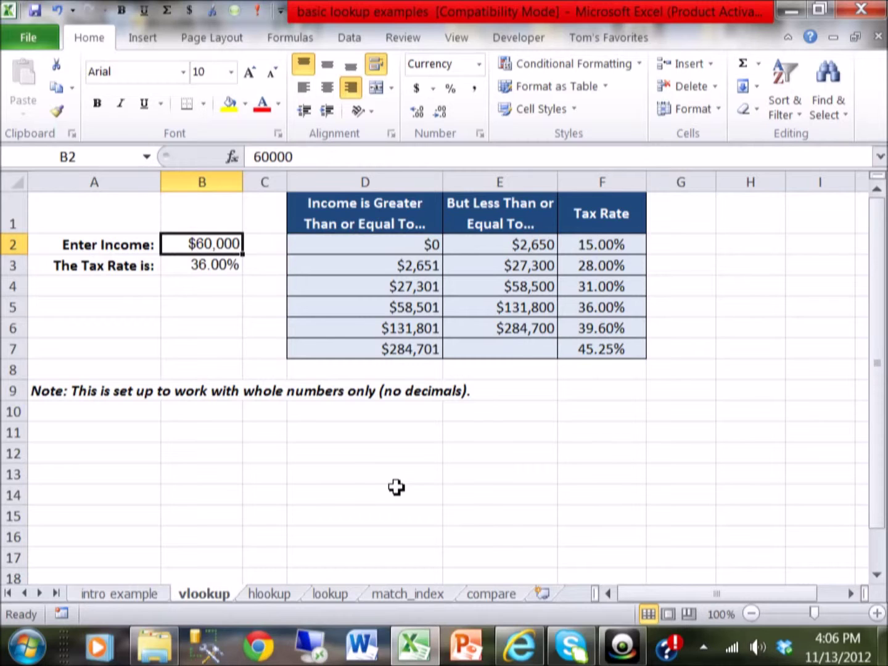
text(450000)
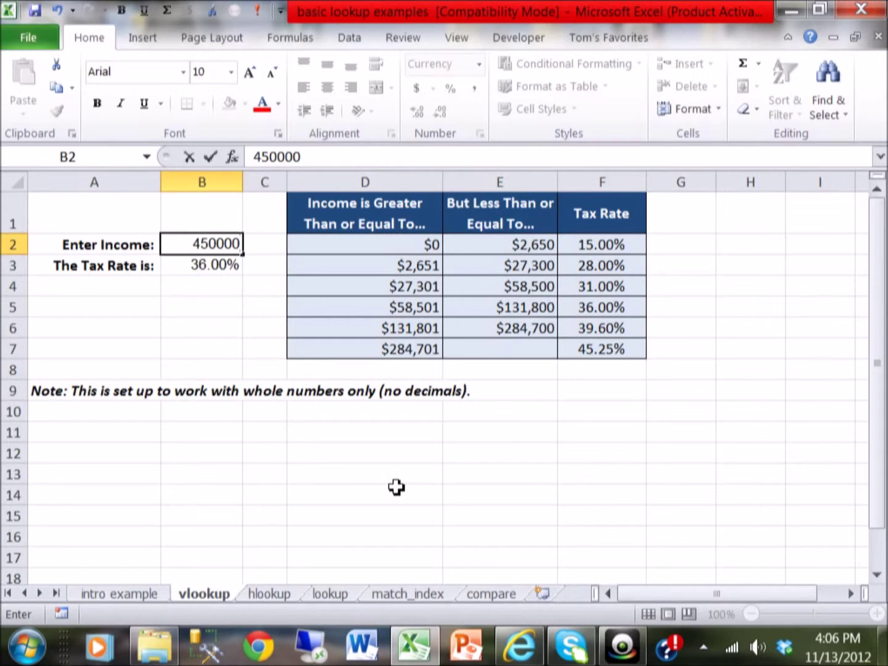
key(Return)
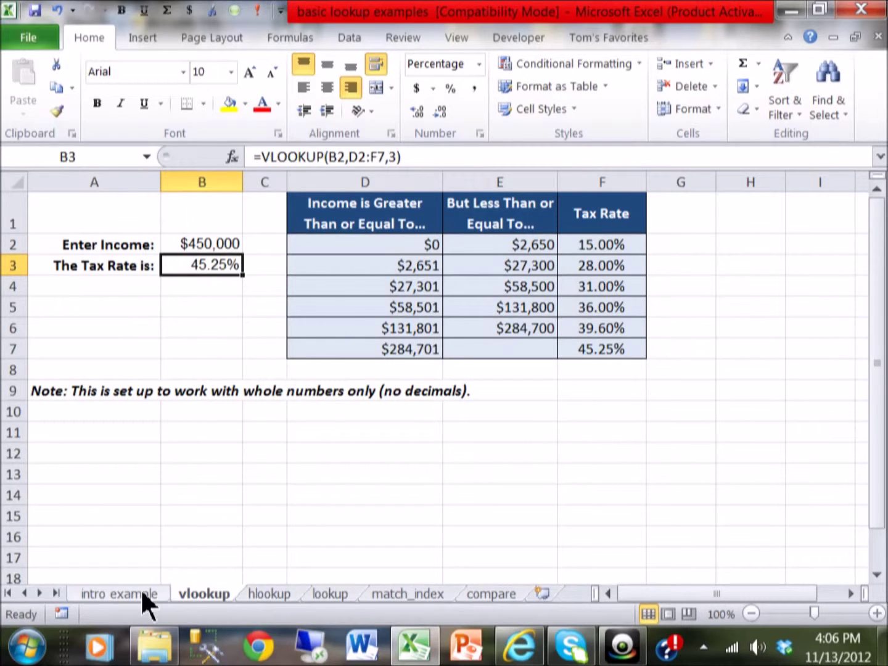
- Return to the intro example sheet and review the exact-match VLOOKUP formula in D2
click(118, 594)
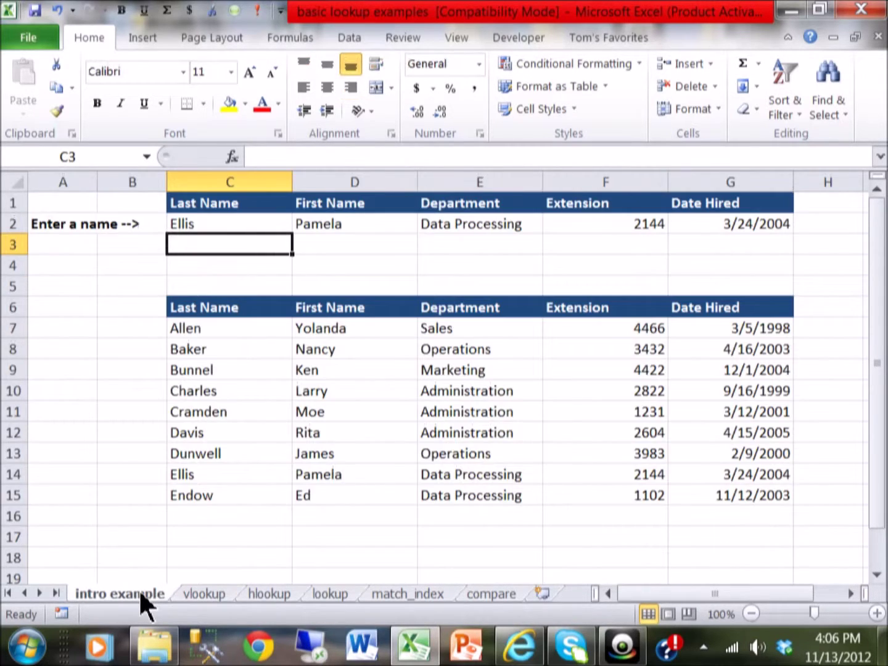
click(341, 226)
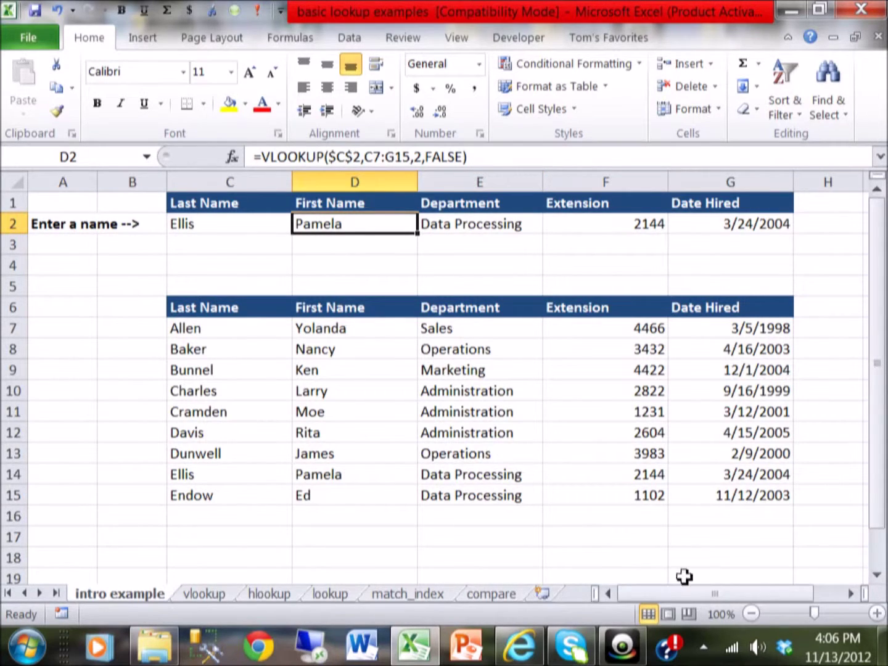
click(618, 658)
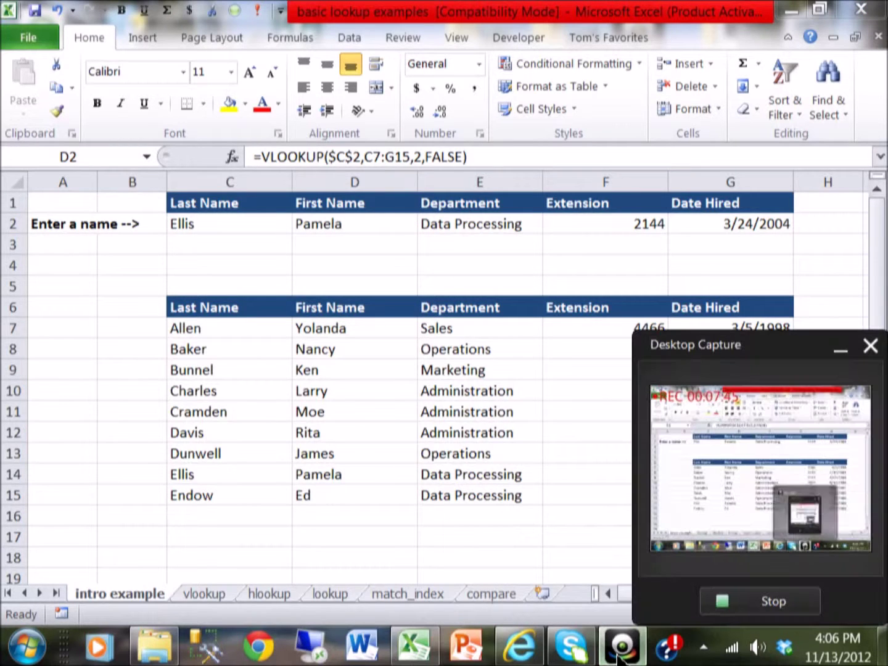
click(760, 602)
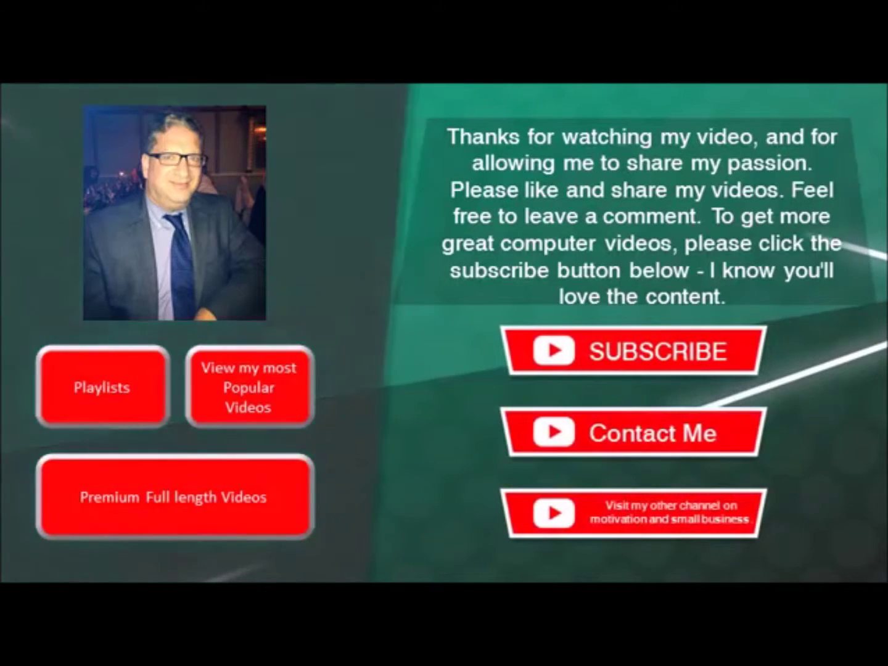